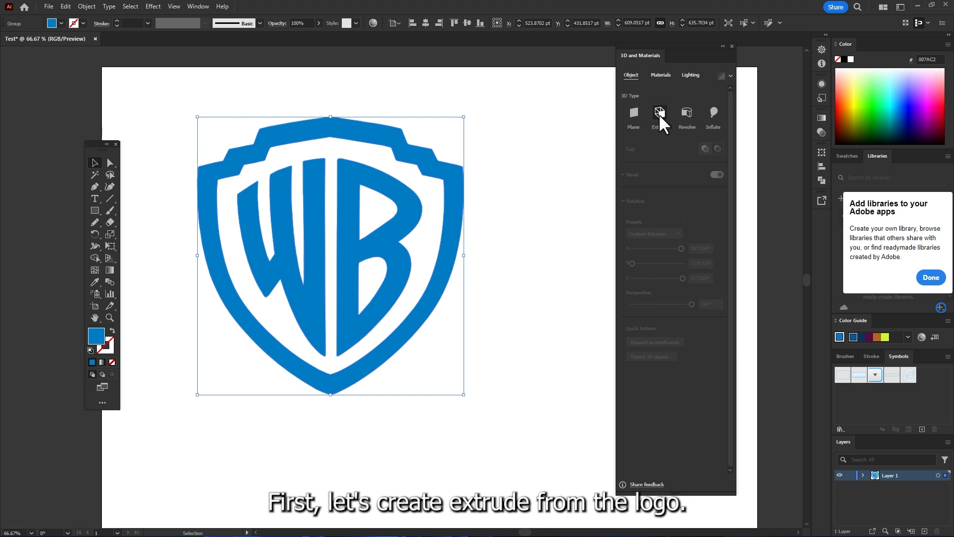
Step: Extrude the logo with a slight 3D tilt and apply the Gold Natural material to it
{"action": "mouse_move", "coordinate": [329, 262]}
{"action": "left_mouse_down"}
{"action": "mouse_move", "coordinate": [343, 268]}
{"action": "mouse_move", "coordinate": [319, 260]}
{"action": "mouse_move", "coordinate": [336, 260]}
{"action": "mouse_move", "coordinate": [329, 251]}
{"action": "left_mouse_up"}
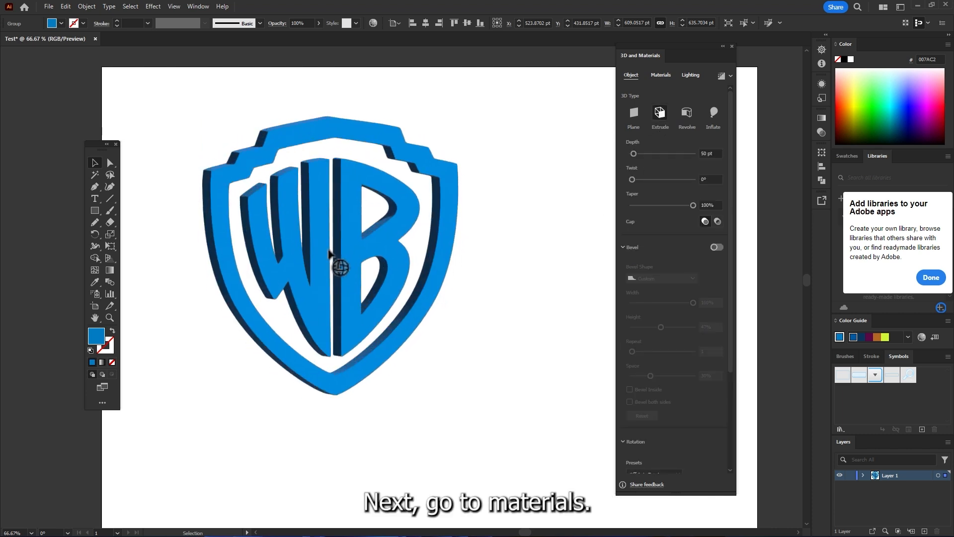
{"action": "left_click", "coordinate": [662, 74]}
{"action": "mouse_move", "coordinate": [726, 140]}
{"action": "left_mouse_down"}
{"action": "mouse_move", "coordinate": [724, 262]}
{"action": "mouse_move", "coordinate": [726, 144]}
{"action": "mouse_move", "coordinate": [721, 208]}
{"action": "mouse_move", "coordinate": [723, 197]}
{"action": "left_mouse_up"}
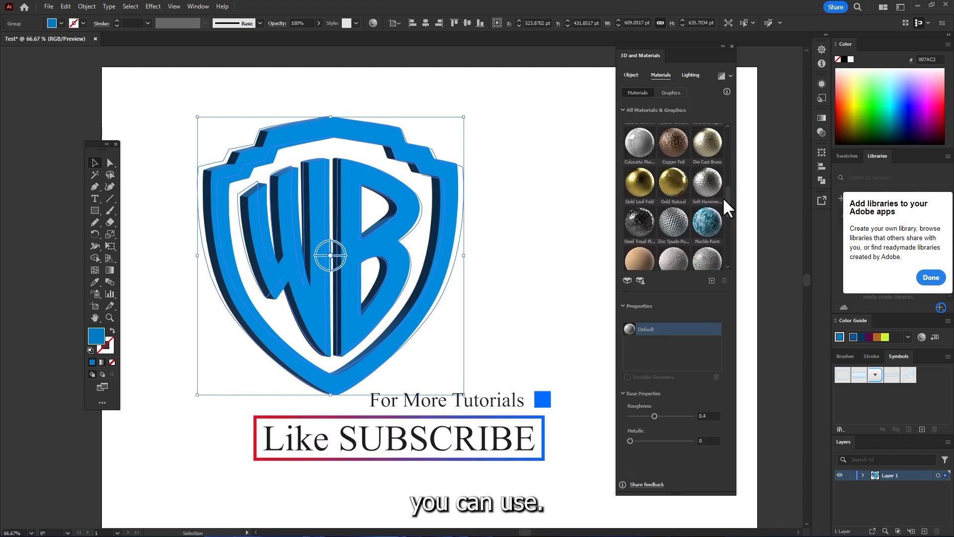
{"action": "left_click", "coordinate": [669, 181]}
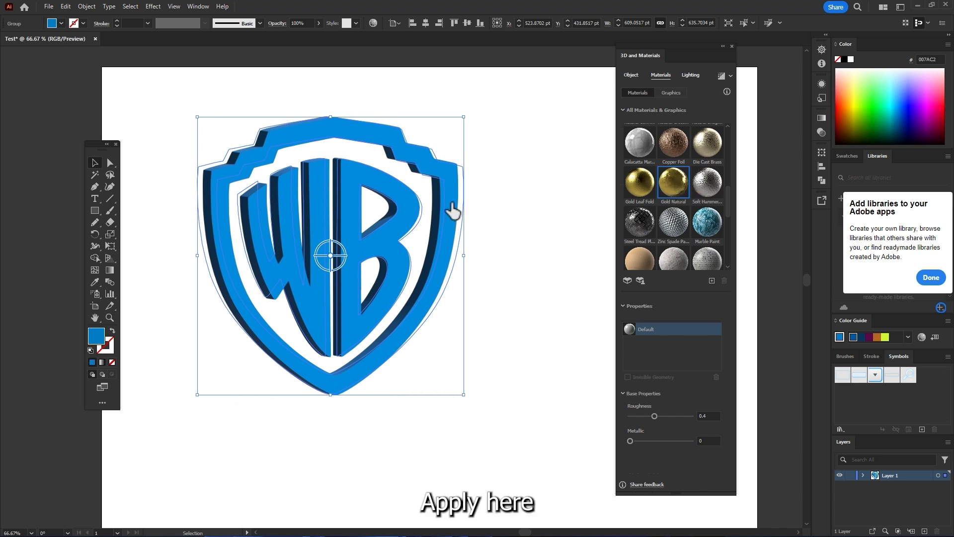
{"action": "left_click", "coordinate": [452, 208]}
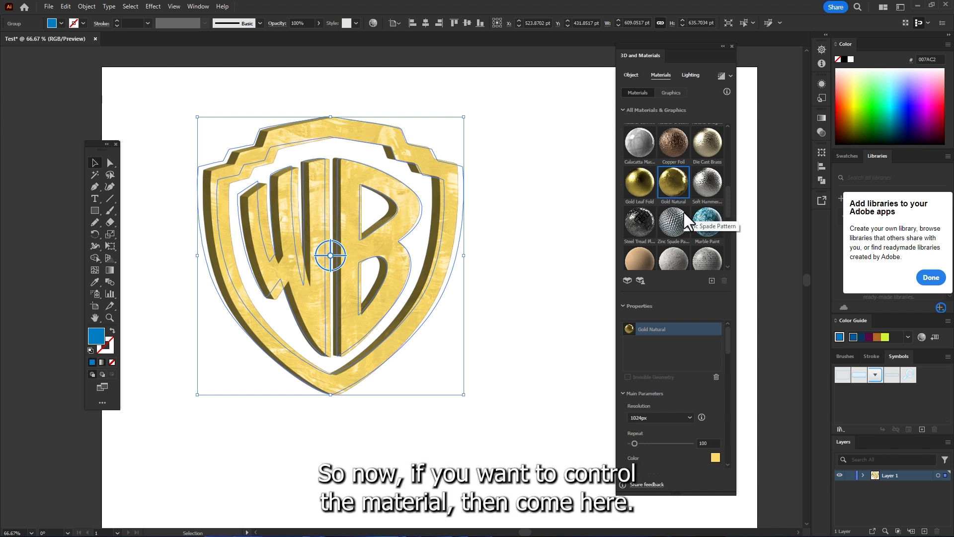
Step: Set the gold material's Repeat to 639, Color Variation to 0.34, Pit Depth to 0.72, Smooth Surface to 0.76 and Spot Intensity to 0.27
{"action": "left_click_drag", "start_coordinate": [729, 333], "coordinate": [725, 350]}
{"action": "left_click_drag", "start_coordinate": [635, 351], "coordinate": [669, 349]}
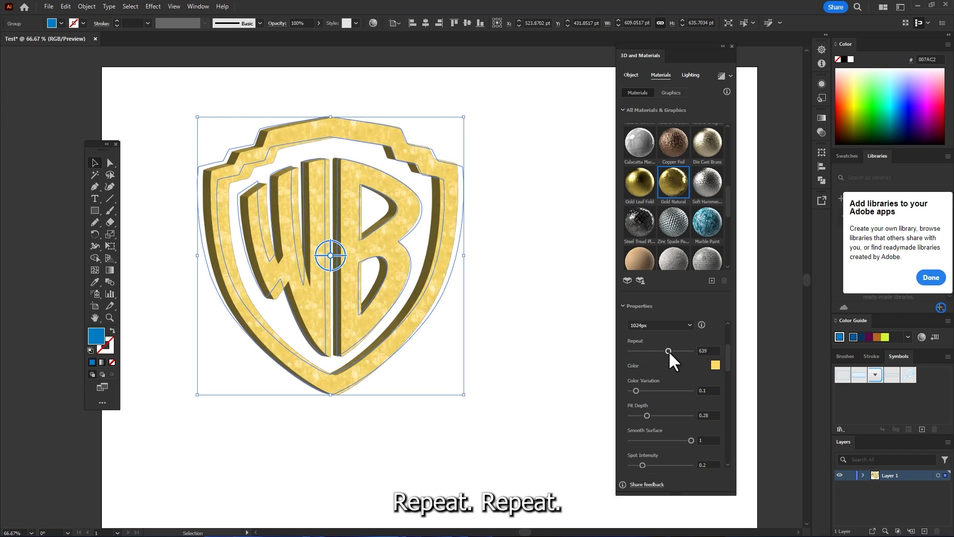
{"action": "left_click_drag", "start_coordinate": [650, 389], "coordinate": [671, 411]}
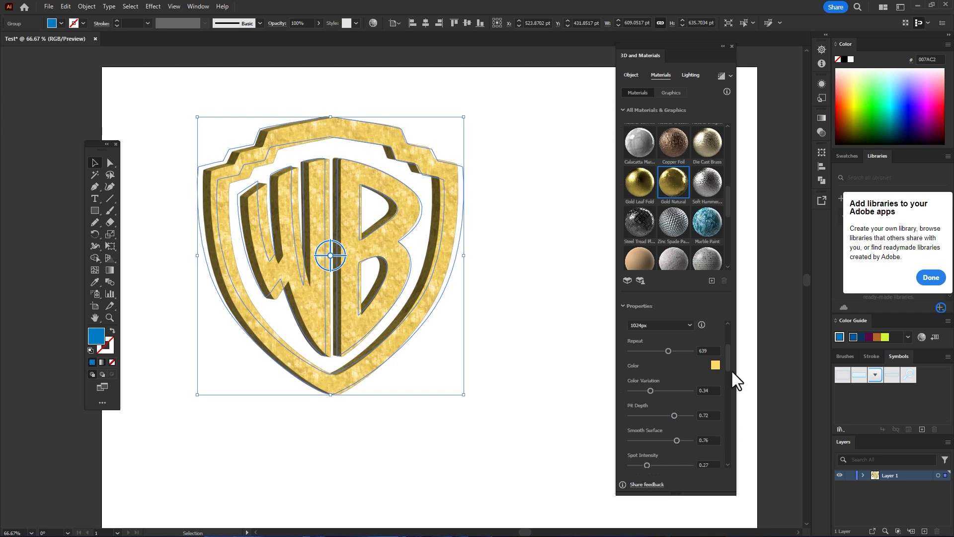
{"action": "scroll", "coordinate": [728, 371], "scroll_direction": "down", "scroll_amount": 4}
{"action": "left_click_drag", "start_coordinate": [727, 378], "coordinate": [729, 402]}
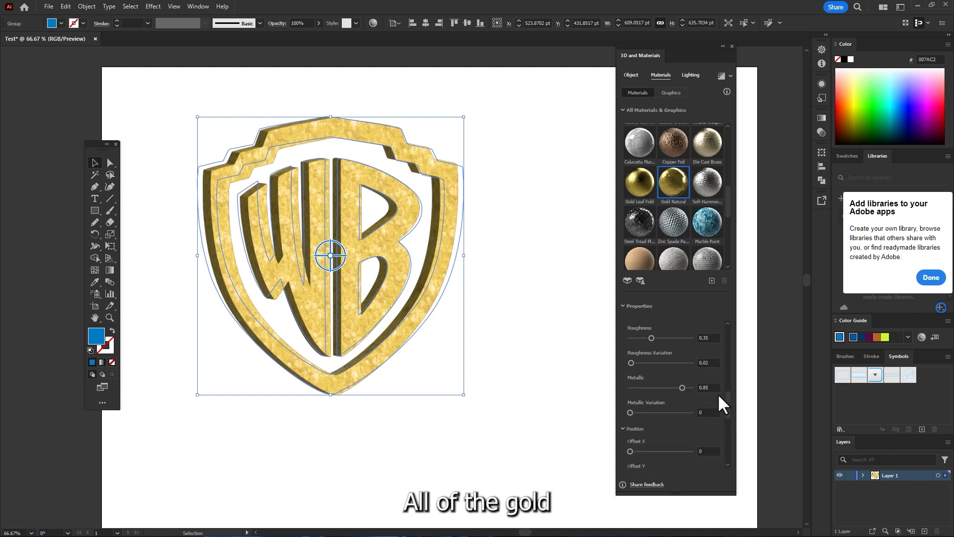
{"action": "left_click_drag", "start_coordinate": [659, 386], "coordinate": [654, 386]}
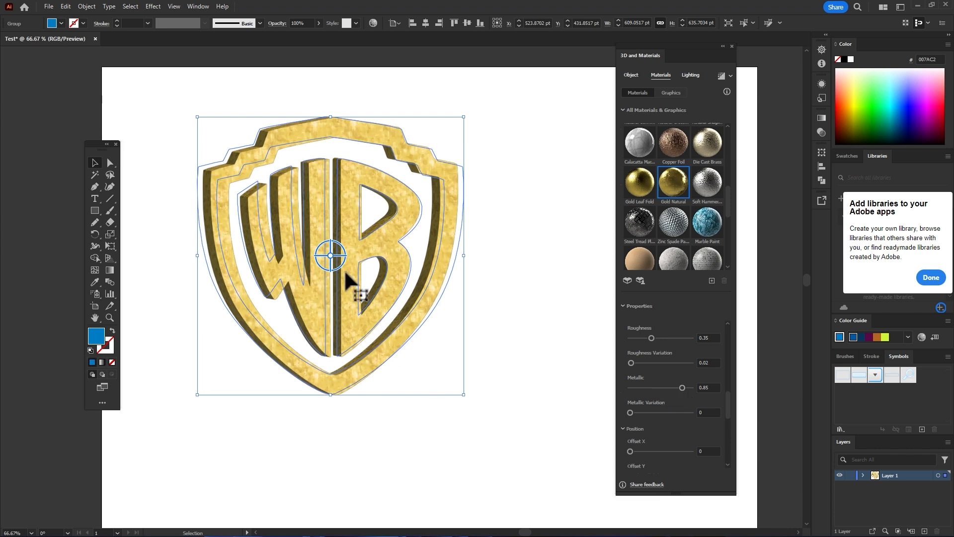
Step: Rotate the logo slightly in 3D and change its material to Soft Hammered Aluminium with Repeat set to 647
{"action": "mouse_move", "coordinate": [346, 260]}
{"action": "left_mouse_down"}
{"action": "mouse_move", "coordinate": [387, 255]}
{"action": "mouse_move", "coordinate": [312, 245]}
{"action": "mouse_move", "coordinate": [354, 254]}
{"action": "mouse_move", "coordinate": [332, 263]}
{"action": "left_mouse_up"}
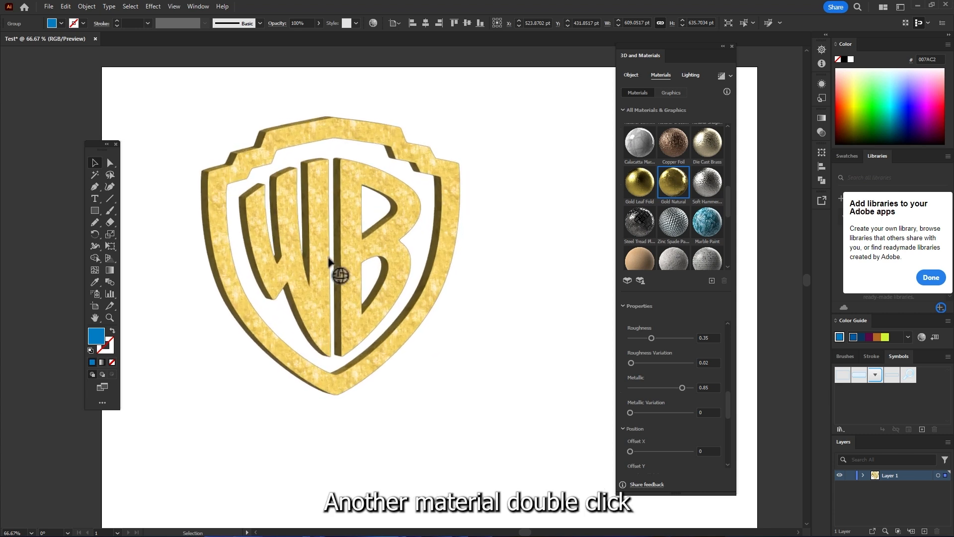
{"action": "double_click", "coordinate": [708, 183]}
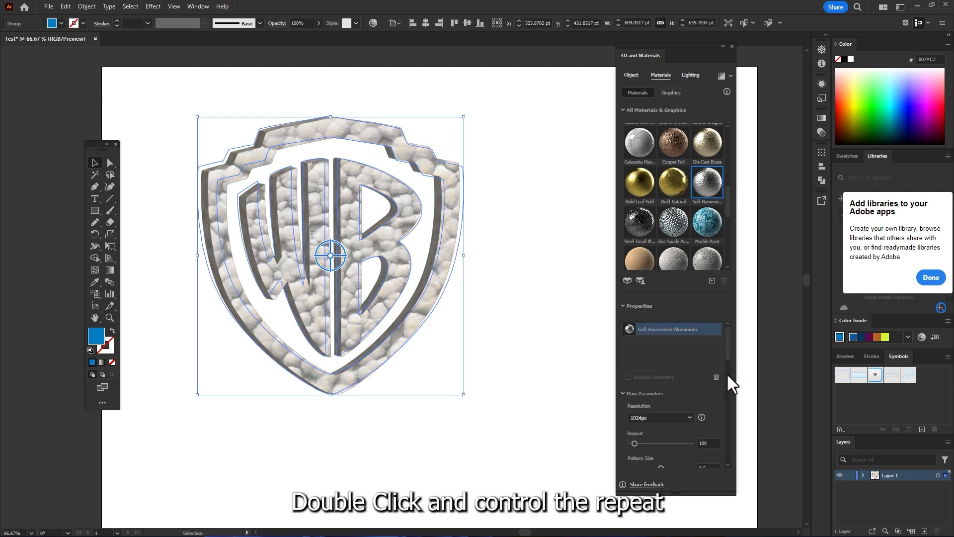
{"action": "left_click_drag", "start_coordinate": [645, 442], "coordinate": [668, 442]}
Step: Apply the Natural Plywood material to the logo with a texture resolution of 2048px and Repeat set to 251
{"action": "left_click_drag", "start_coordinate": [725, 194], "coordinate": [727, 249]}
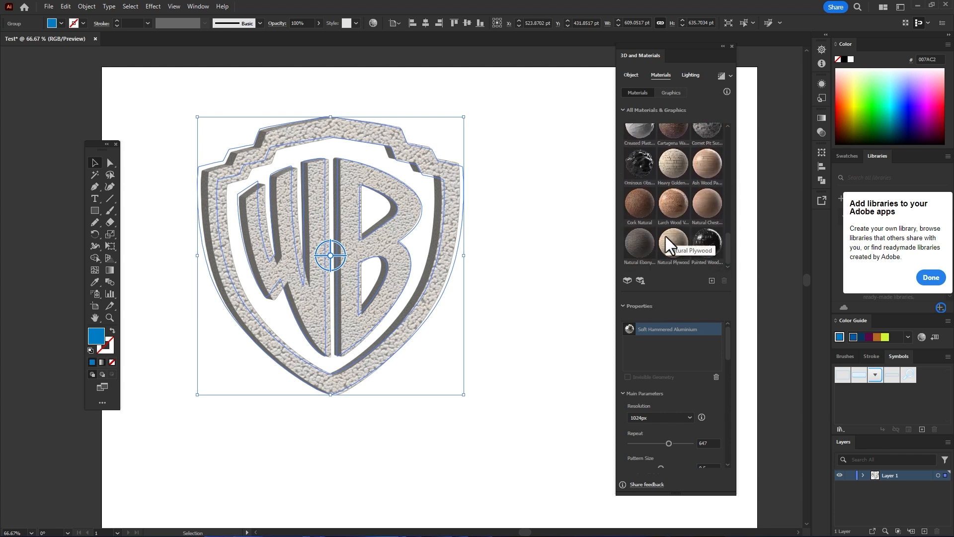
{"action": "left_click", "coordinate": [691, 250]}
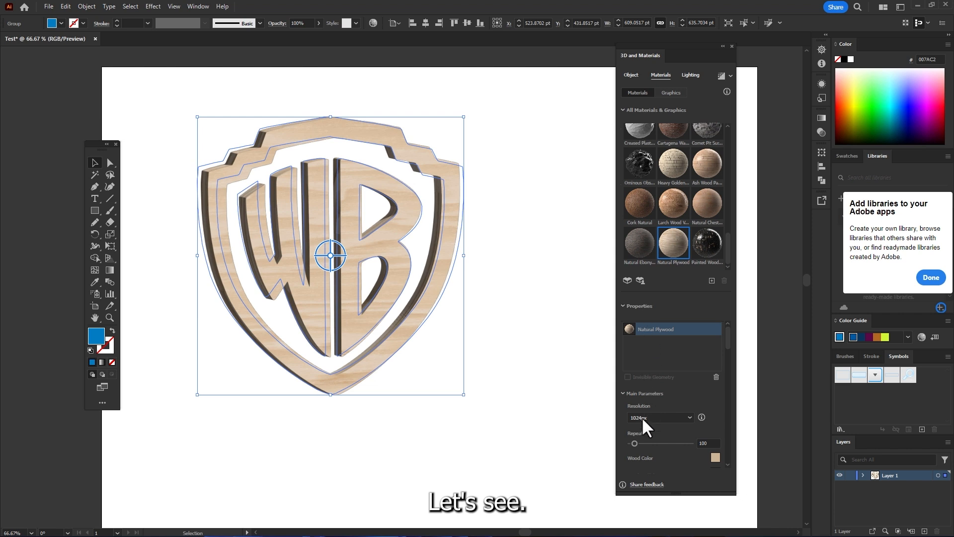
{"action": "left_click", "coordinate": [689, 417]}
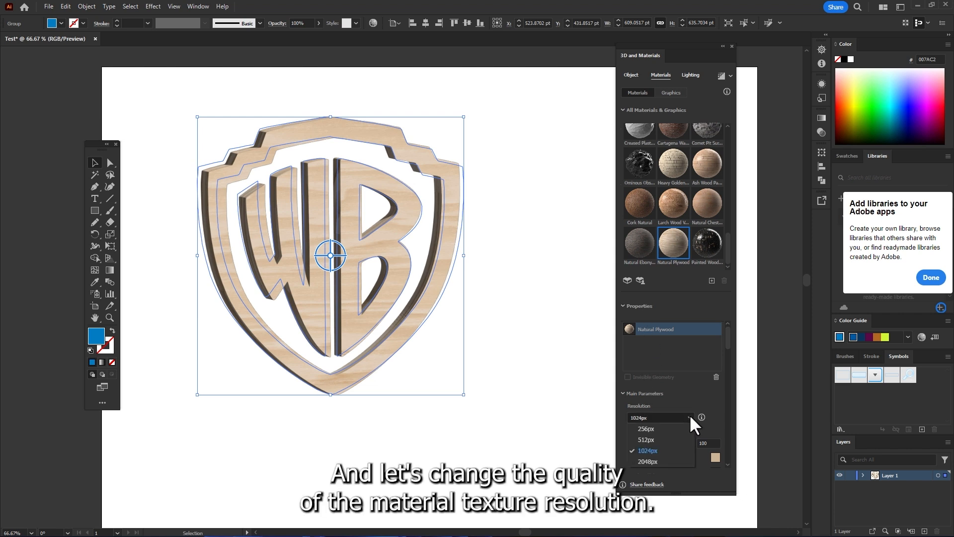
{"action": "left_click", "coordinate": [660, 461]}
{"action": "left_click_drag", "start_coordinate": [628, 441], "coordinate": [646, 441]}
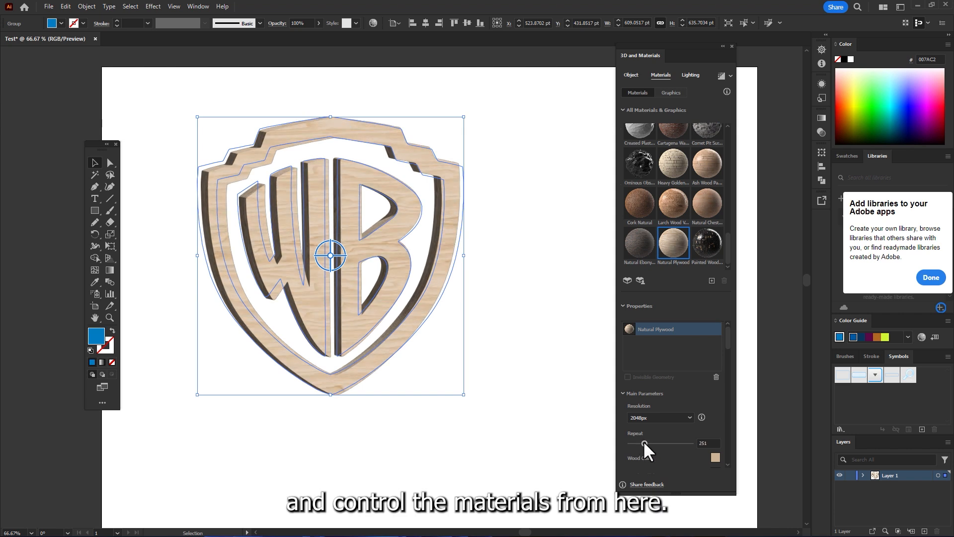
{"action": "mouse_move", "coordinate": [727, 337]}
{"action": "left_mouse_down"}
{"action": "mouse_move", "coordinate": [727, 357]}
{"action": "mouse_move", "coordinate": [724, 320]}
{"action": "left_mouse_up"}
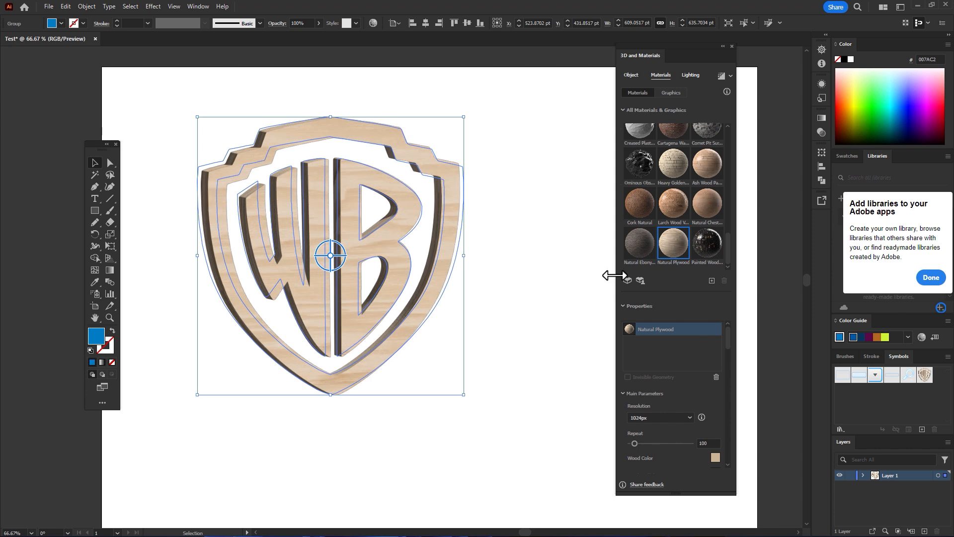
{"action": "left_click_drag", "start_coordinate": [726, 328], "coordinate": [724, 343]}
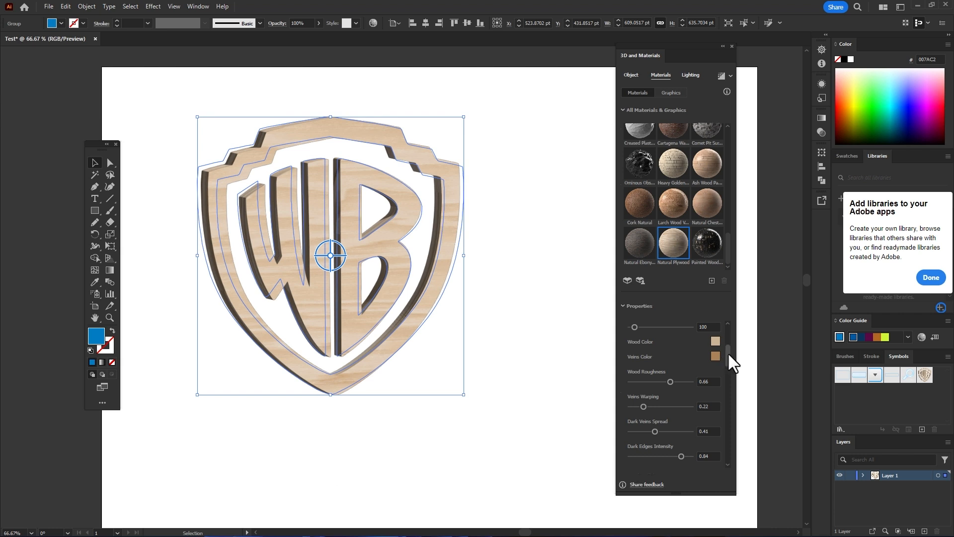
{"action": "left_click_drag", "start_coordinate": [728, 352], "coordinate": [726, 332]}
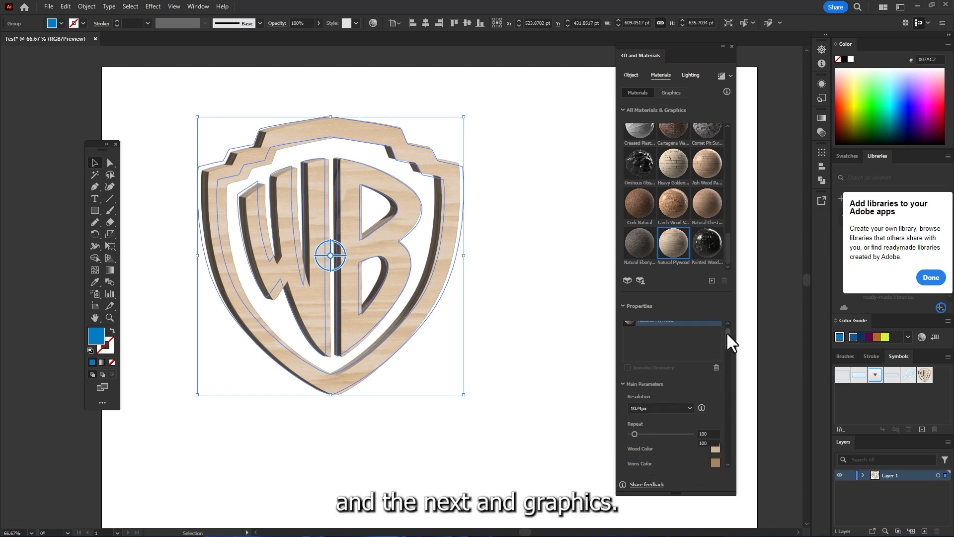
Step: Add the Button, ComboBox and wooden logo graphics to the surface, with the logo graphic scaled to 109.15% and rotated 131°
{"action": "left_click", "coordinate": [671, 92]}
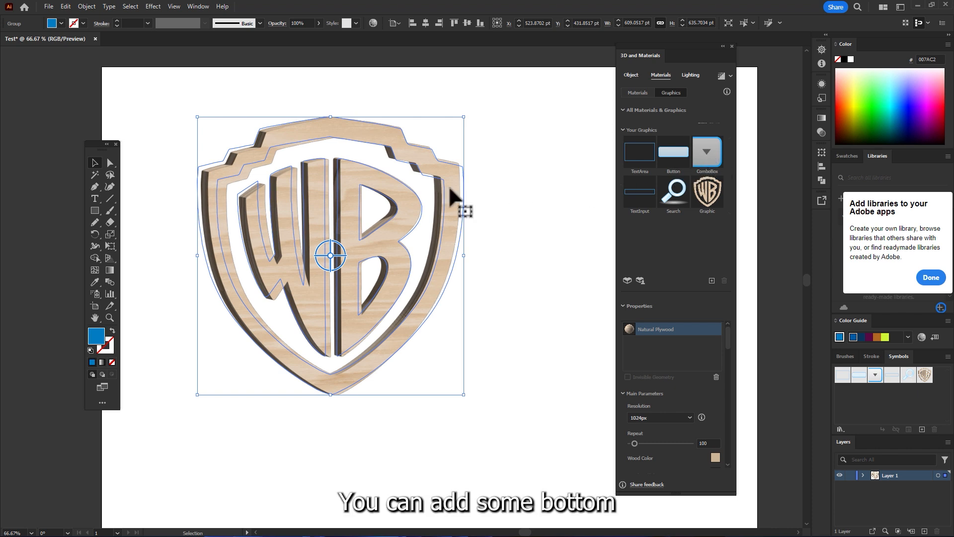
{"action": "left_click", "coordinate": [674, 154]}
{"action": "double_click", "coordinate": [673, 153]}
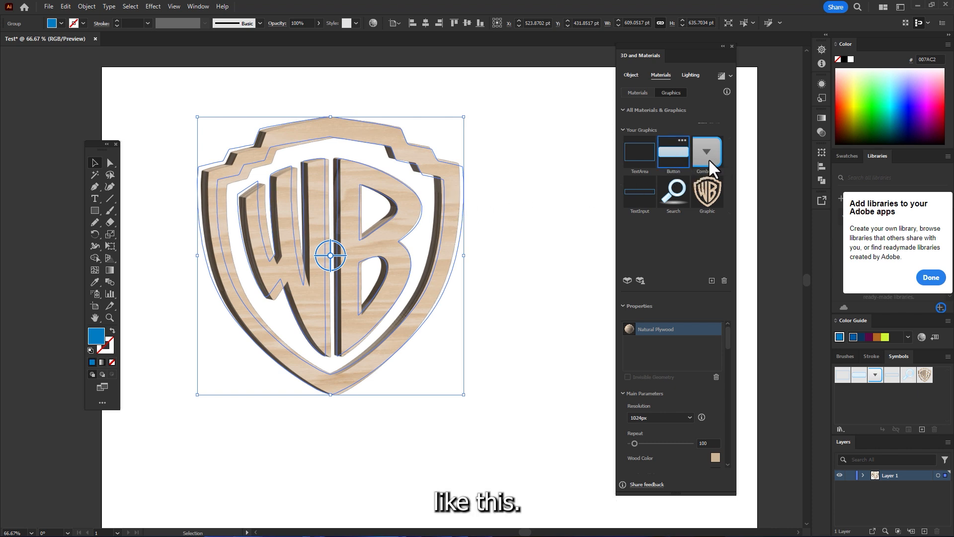
{"action": "double_click", "coordinate": [712, 154]}
{"action": "double_click", "coordinate": [707, 191]}
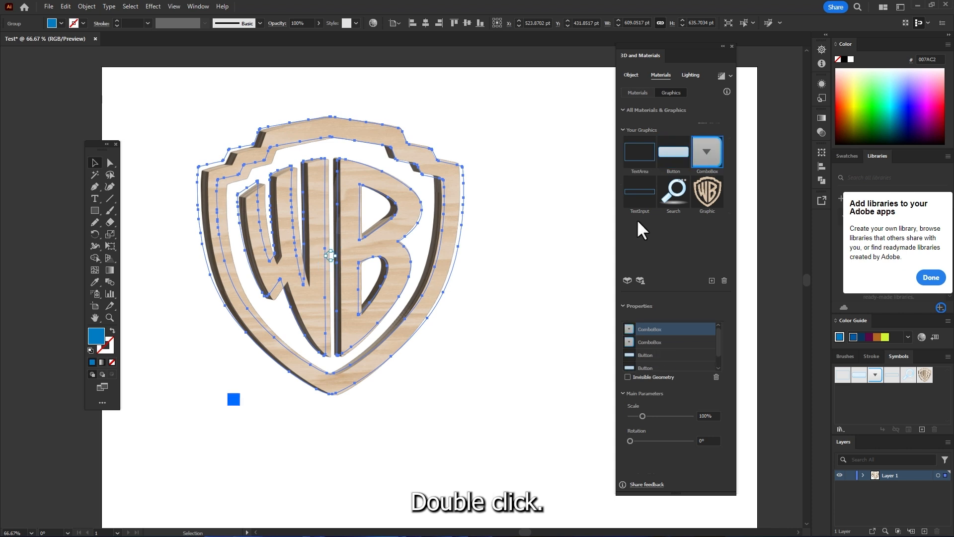
{"action": "left_click_drag", "start_coordinate": [642, 416], "coordinate": [651, 437]}
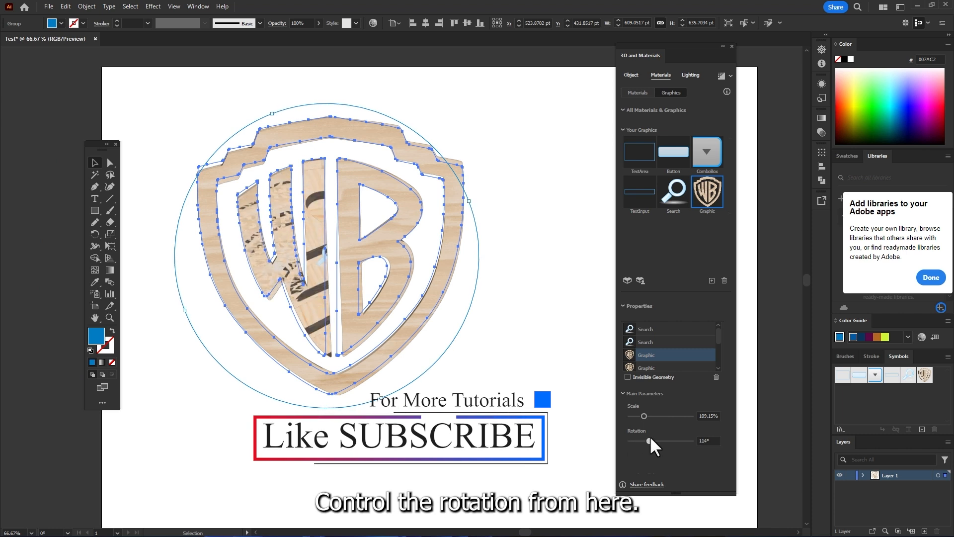
{"action": "left_click", "coordinate": [631, 75]}
{"action": "left_click_drag", "start_coordinate": [734, 291], "coordinate": [733, 375]}
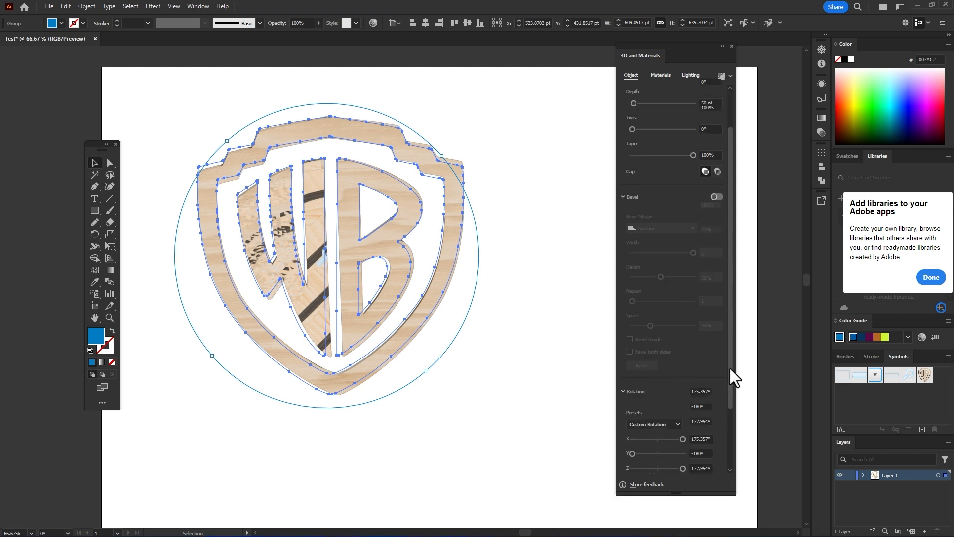
{"action": "mouse_move", "coordinate": [633, 372]}
{"action": "left_mouse_down"}
{"action": "mouse_move", "coordinate": [660, 371]}
{"action": "mouse_move", "coordinate": [626, 374]}
{"action": "left_mouse_up"}
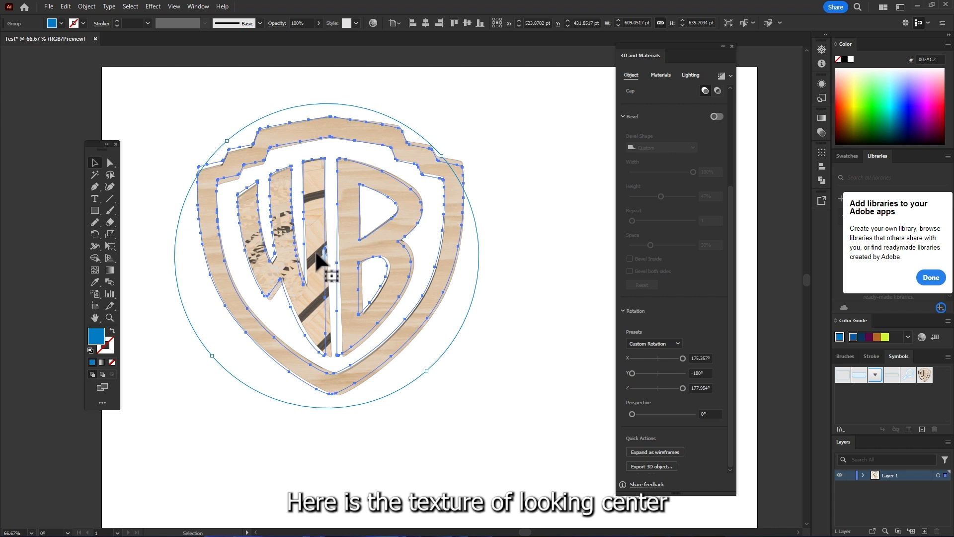
{"action": "left_click", "coordinate": [661, 74]}
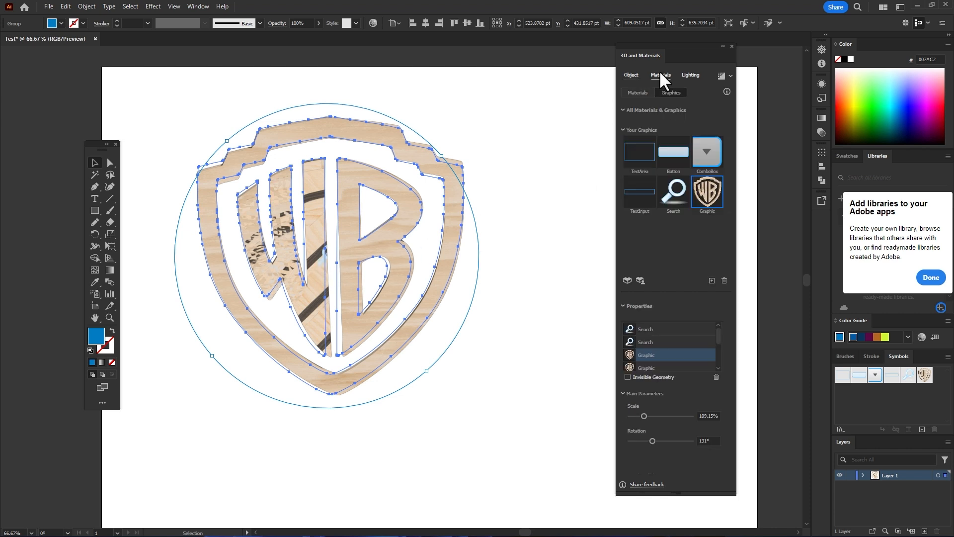
Step: Try the Top Left and Right lighting presets on the logo and return to the Standard preset
{"action": "left_click", "coordinate": [691, 75]}
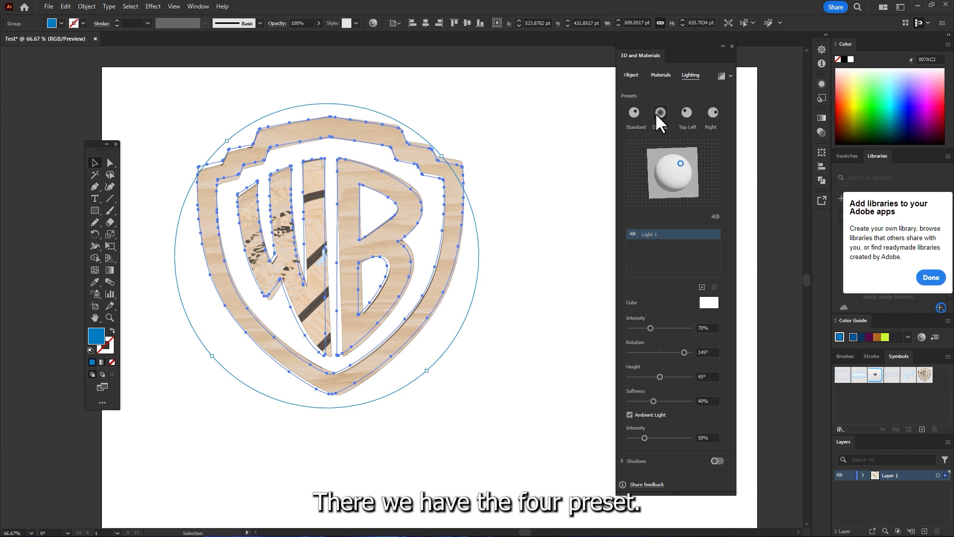
{"action": "left_click", "coordinate": [681, 114]}
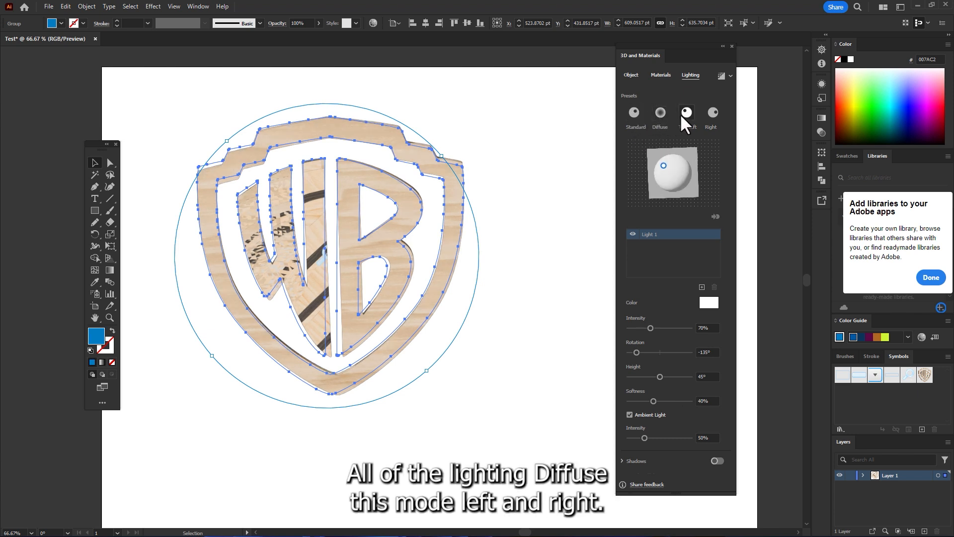
{"action": "left_click", "coordinate": [712, 112]}
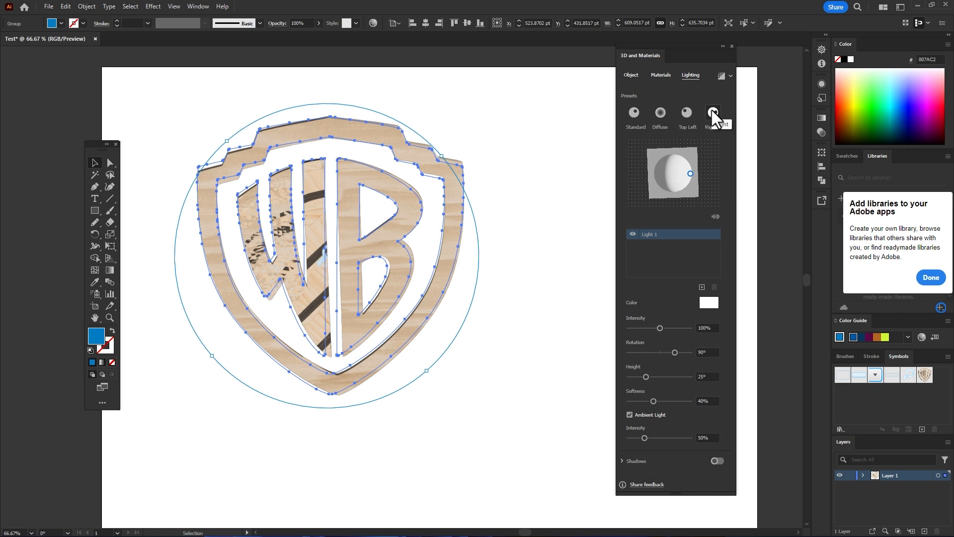
{"action": "left_click", "coordinate": [635, 112]}
Step: Reposition the light to rotation -37° and height 29°, with intensity 49%, softness 52% and ambient intensity 78%
{"action": "left_click_drag", "start_coordinate": [680, 163], "coordinate": [683, 181]}
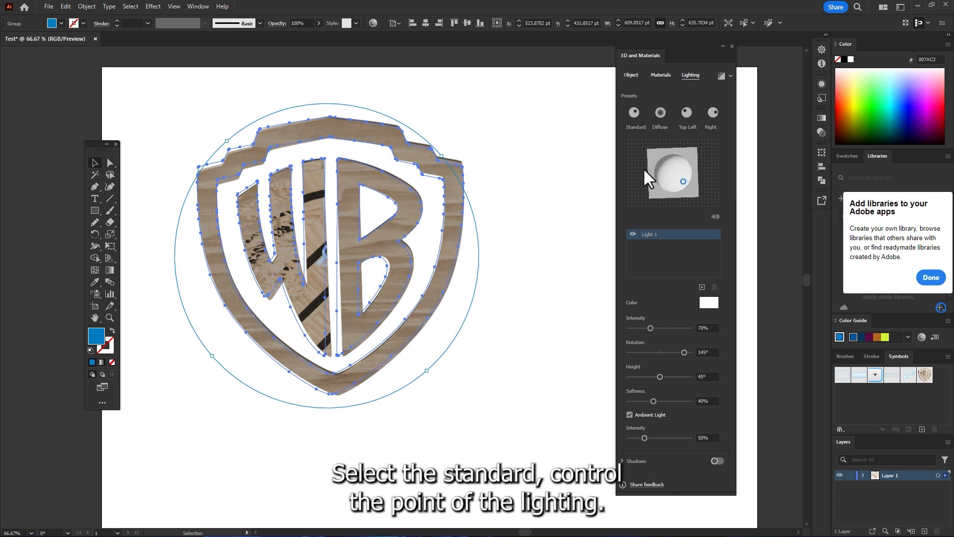
{"action": "left_click_drag", "start_coordinate": [675, 160], "coordinate": [688, 165]}
{"action": "left_click_drag", "start_coordinate": [650, 328], "coordinate": [660, 401]}
{"action": "mouse_move", "coordinate": [644, 433]}
{"action": "left_mouse_down"}
{"action": "mouse_move", "coordinate": [666, 434]}
{"action": "mouse_move", "coordinate": [652, 433]}
{"action": "left_mouse_up"}
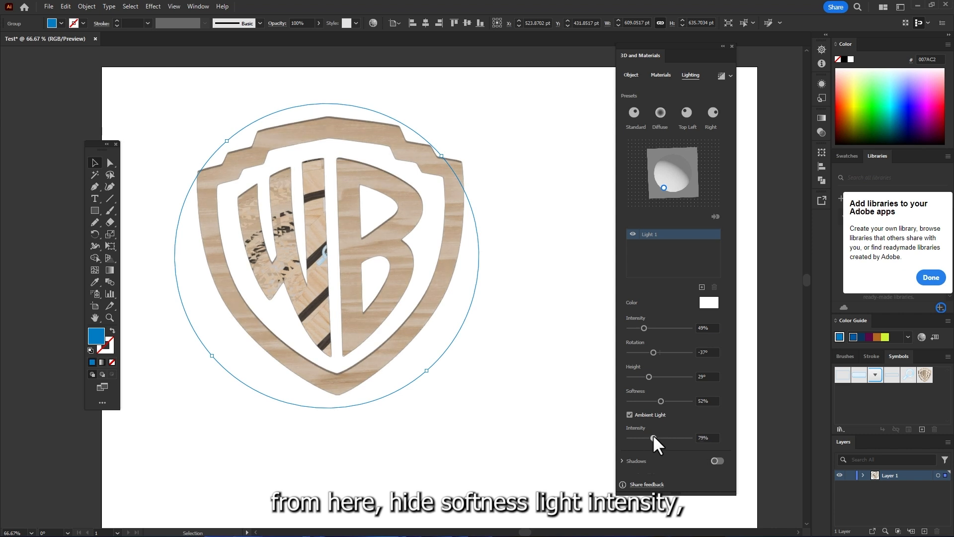
Step: Change the light color from white to bright cyan, hex 00F9FF
{"action": "left_click", "coordinate": [709, 302]}
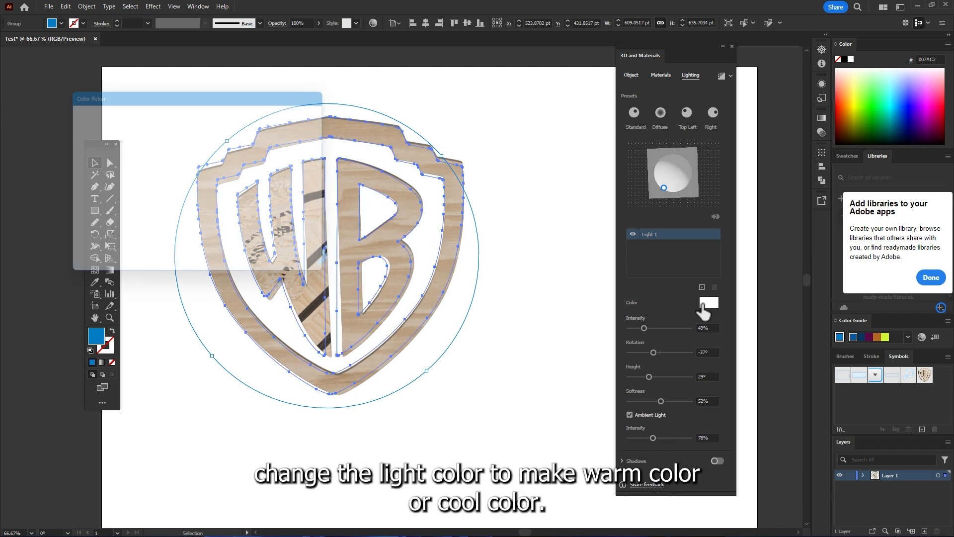
{"action": "left_click", "coordinate": [215, 242]}
{"action": "mouse_move", "coordinate": [193, 126]}
{"action": "left_mouse_down"}
{"action": "mouse_move", "coordinate": [159, 133]}
{"action": "mouse_move", "coordinate": [143, 125]}
{"action": "left_mouse_up"}
{"action": "left_click", "coordinate": [216, 237]}
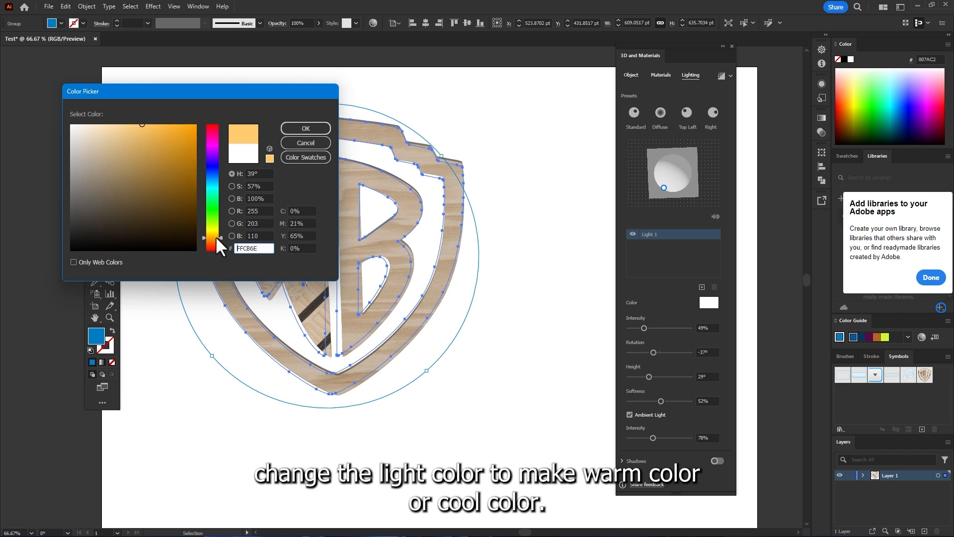
{"action": "left_click", "coordinate": [213, 181]}
{"action": "left_click", "coordinate": [171, 143]}
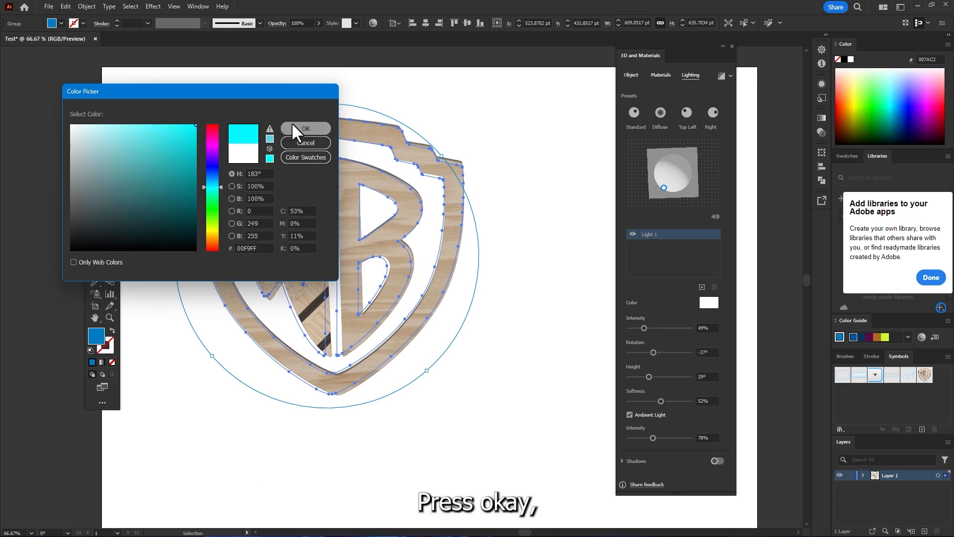
{"action": "left_click", "coordinate": [293, 124]}
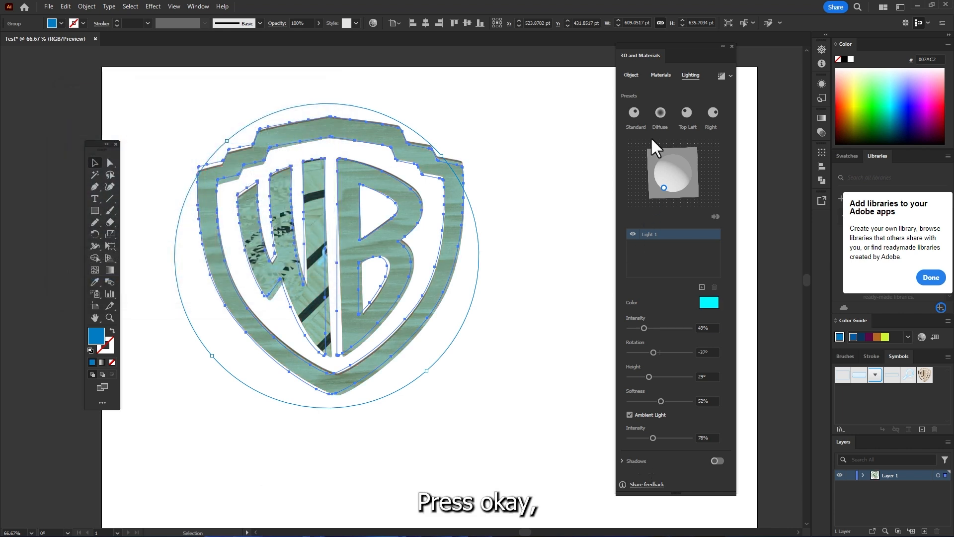
Step: Rotate the extruded logo around its Y axis to about -159° so its side depth shows
{"action": "left_click", "coordinate": [628, 74]}
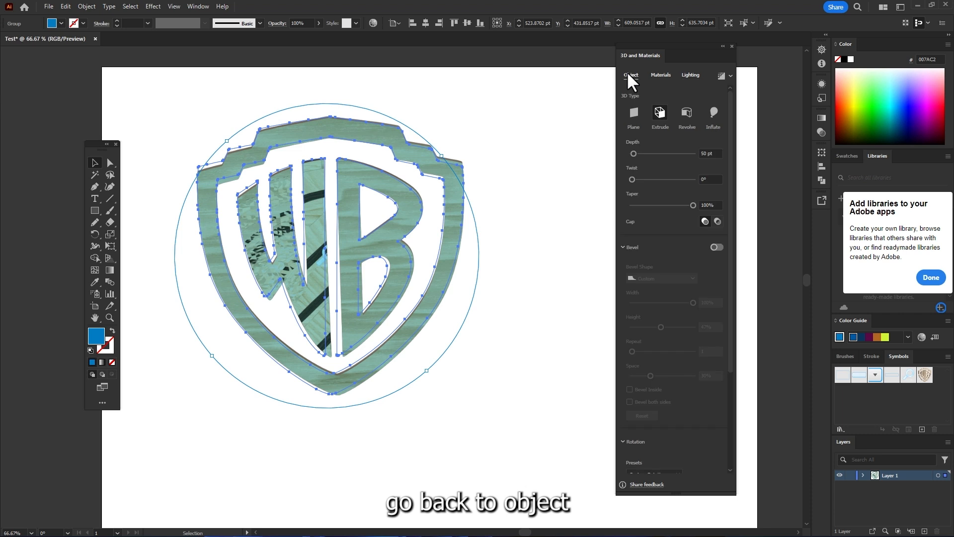
{"action": "left_click_drag", "start_coordinate": [731, 303], "coordinate": [729, 428]}
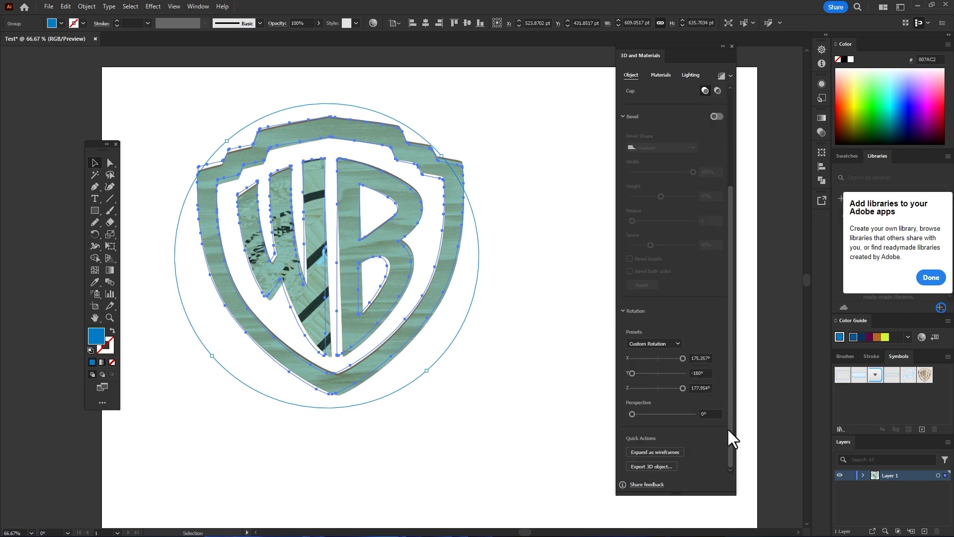
{"action": "mouse_move", "coordinate": [631, 373]}
{"action": "left_mouse_down"}
{"action": "mouse_move", "coordinate": [642, 372]}
{"action": "mouse_move", "coordinate": [632, 374]}
{"action": "left_mouse_up"}
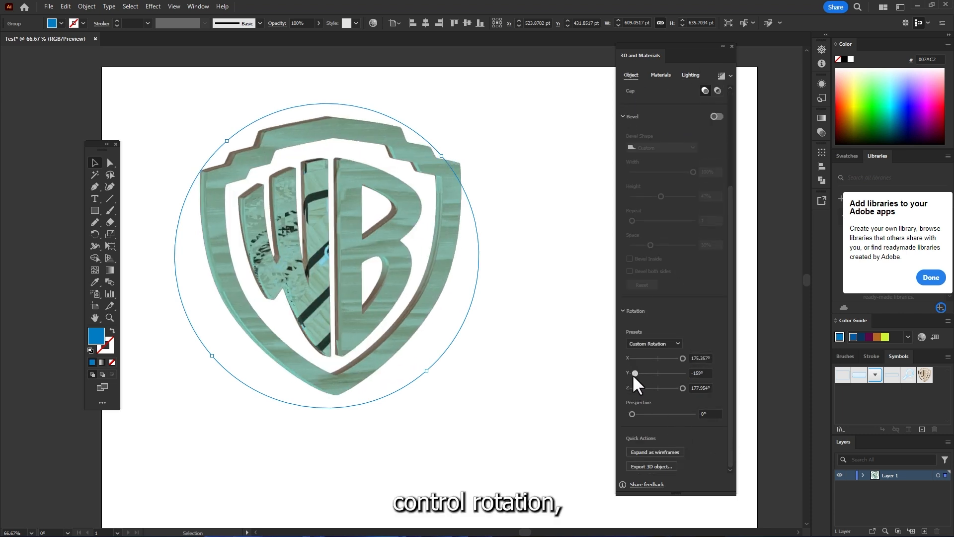
Step: Turn on shadows for the logo and set the shadow position to Below Object
{"action": "left_click", "coordinate": [687, 74]}
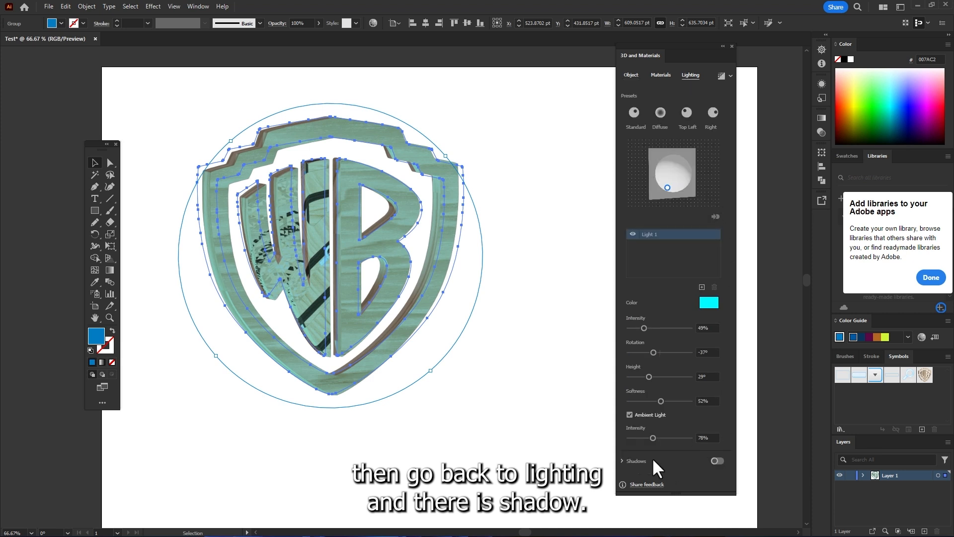
{"action": "left_click", "coordinate": [718, 460]}
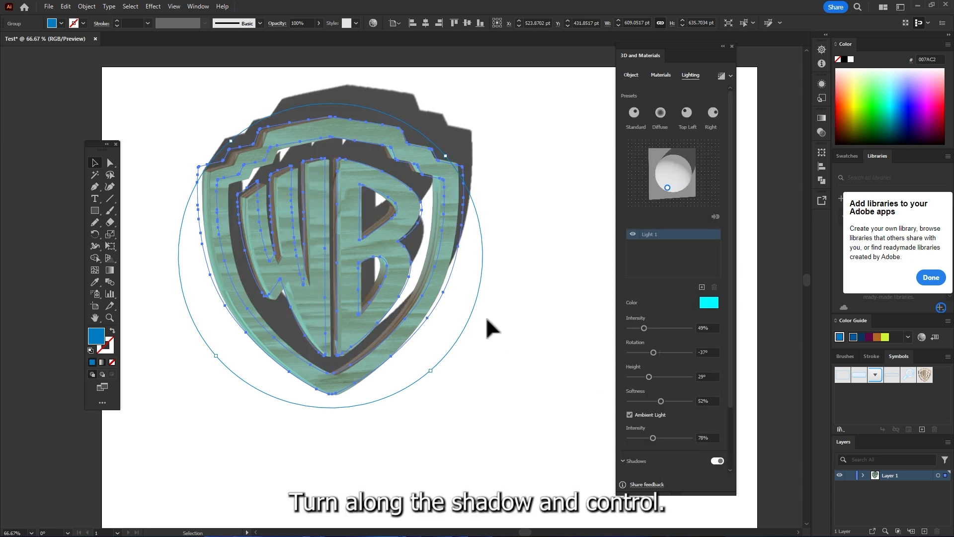
{"action": "left_click_drag", "start_coordinate": [730, 407], "coordinate": [718, 460]}
{"action": "left_click", "coordinate": [661, 416]}
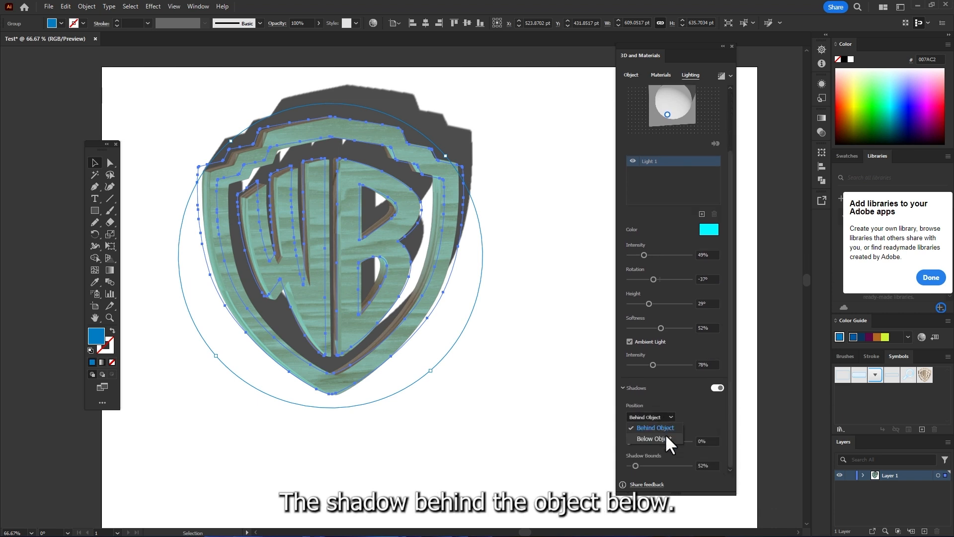
{"action": "left_click", "coordinate": [665, 434]}
Step: Set the shadow bounds to 268% with 1% distance from the object, and raise the ambient light intensity to 83%
{"action": "mouse_move", "coordinate": [657, 465]}
{"action": "left_mouse_down"}
{"action": "mouse_move", "coordinate": [642, 467]}
{"action": "mouse_move", "coordinate": [669, 465]}
{"action": "left_mouse_up"}
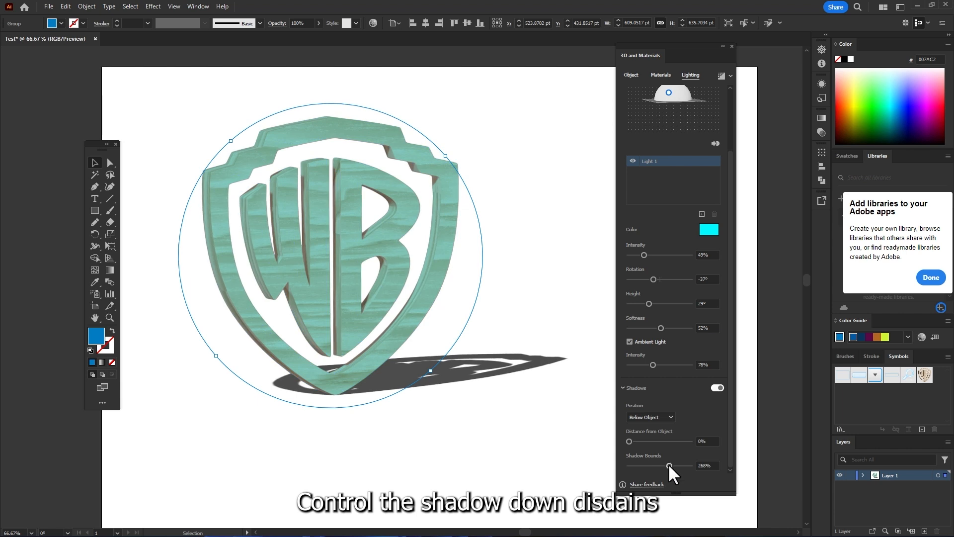
{"action": "left_click_drag", "start_coordinate": [630, 441], "coordinate": [644, 442]}
{"action": "left_click_drag", "start_coordinate": [640, 441], "coordinate": [630, 443]}
{"action": "mouse_move", "coordinate": [651, 365]}
{"action": "left_mouse_down"}
{"action": "mouse_move", "coordinate": [631, 364]}
{"action": "mouse_move", "coordinate": [666, 364]}
{"action": "mouse_move", "coordinate": [645, 366]}
{"action": "mouse_move", "coordinate": [655, 368]}
{"action": "left_mouse_up"}
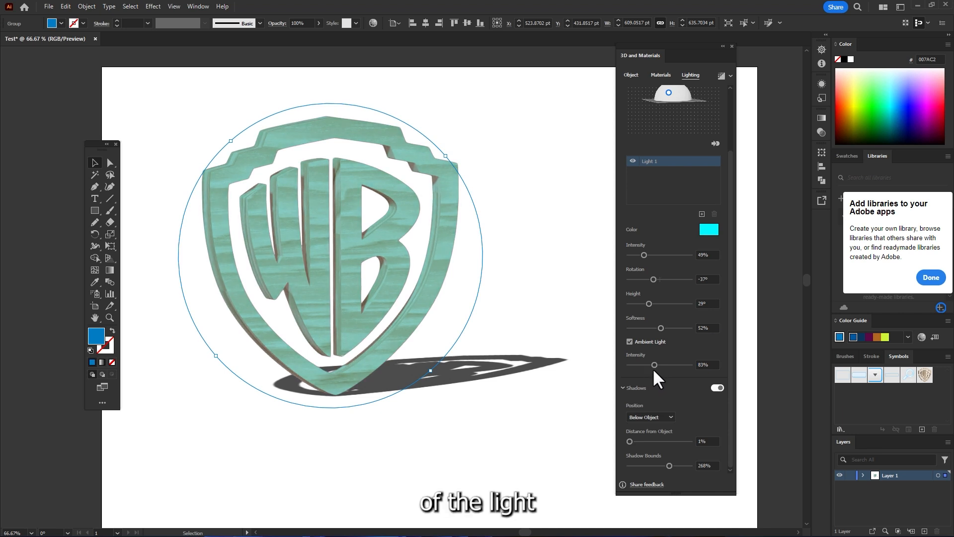
{"action": "scroll", "coordinate": [735, 392], "scroll_direction": "up", "scroll_amount": 3}
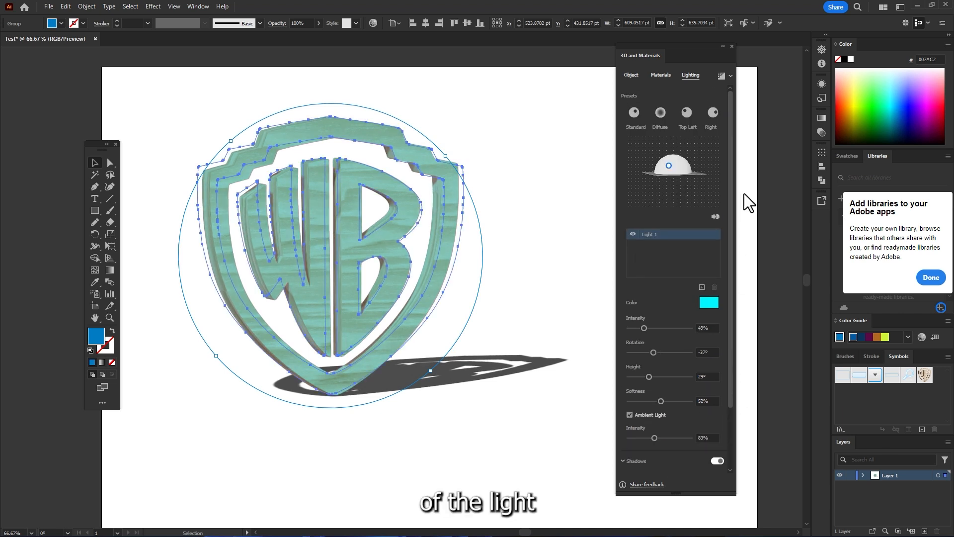